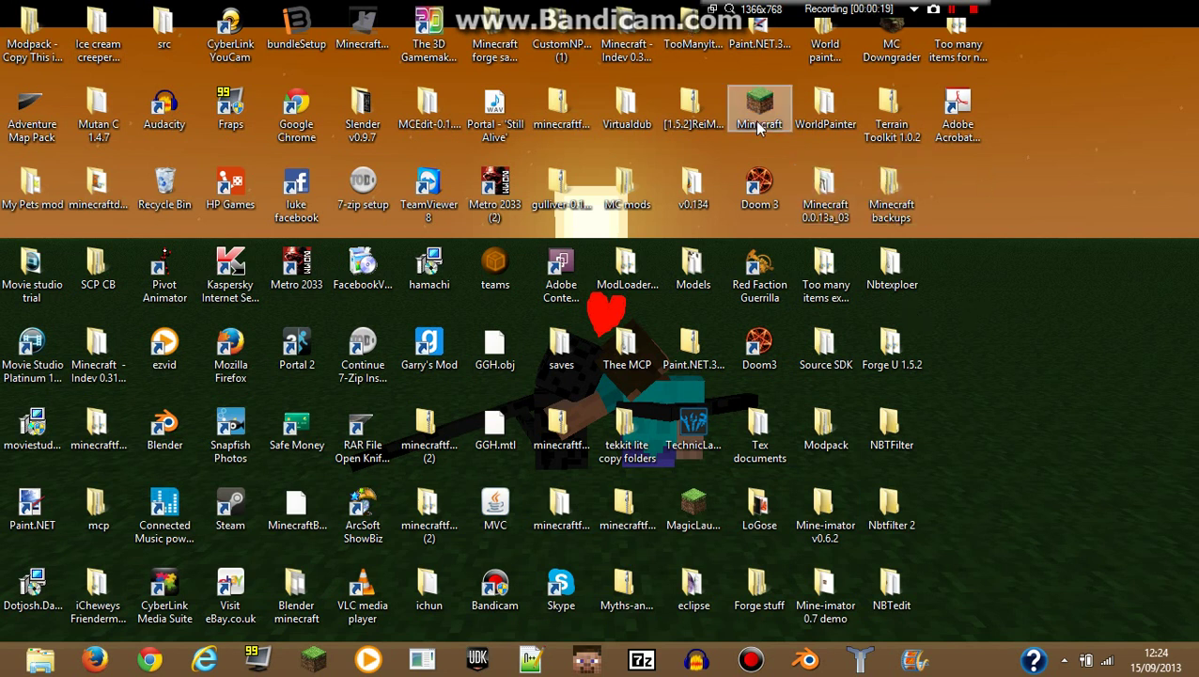
Start the Minecraft Launcher from its desktop icon and maximize the launcher window.
mouse_move(763, 108)
left_mouse_down()
mouse_move(1010, 161)
mouse_move(742, 56)
mouse_move(792, 152)
mouse_move(765, 101)
left_mouse_up()
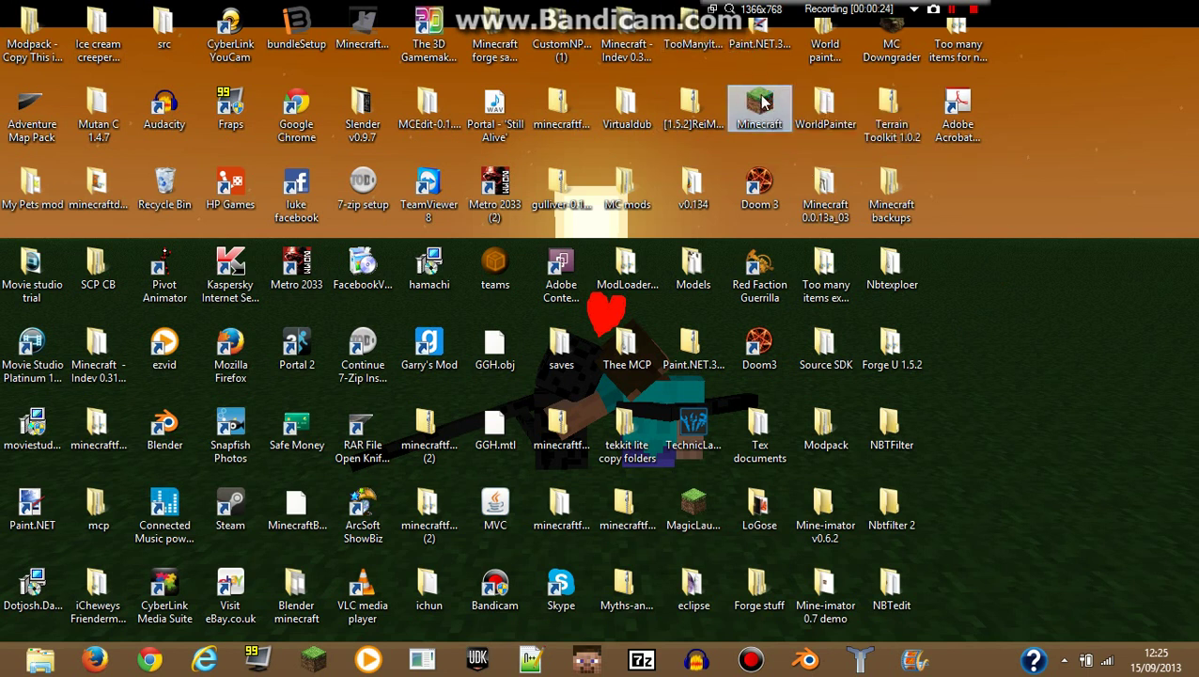
double_click(763, 102)
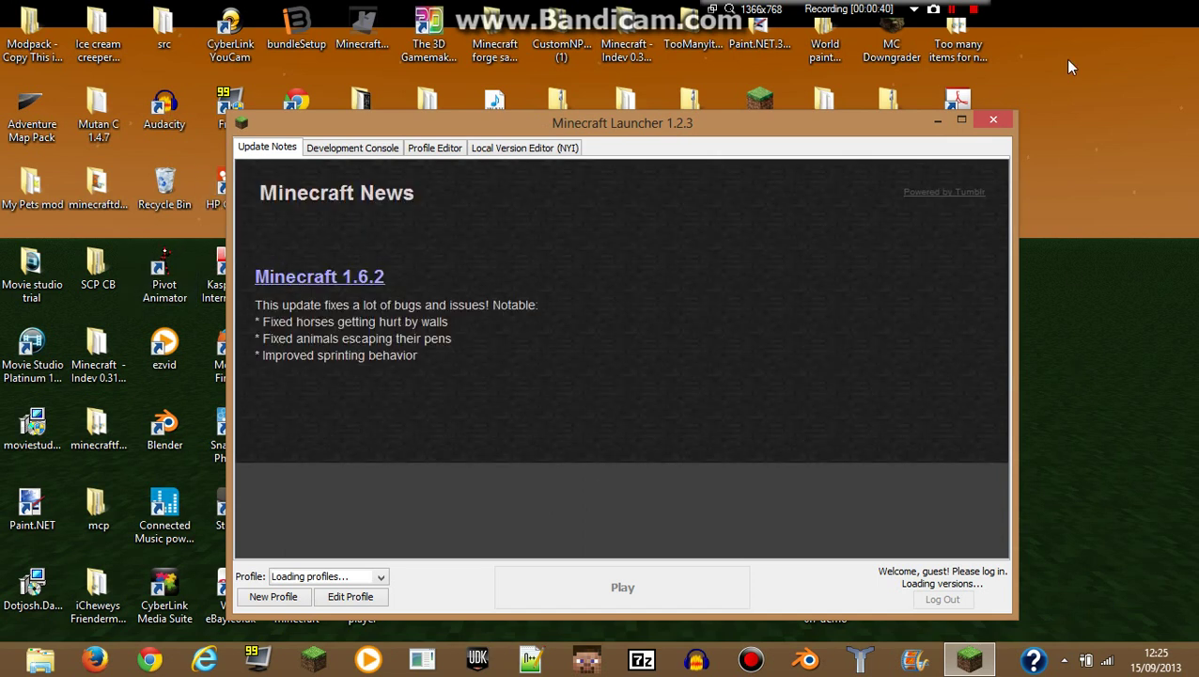
left_click(961, 124)
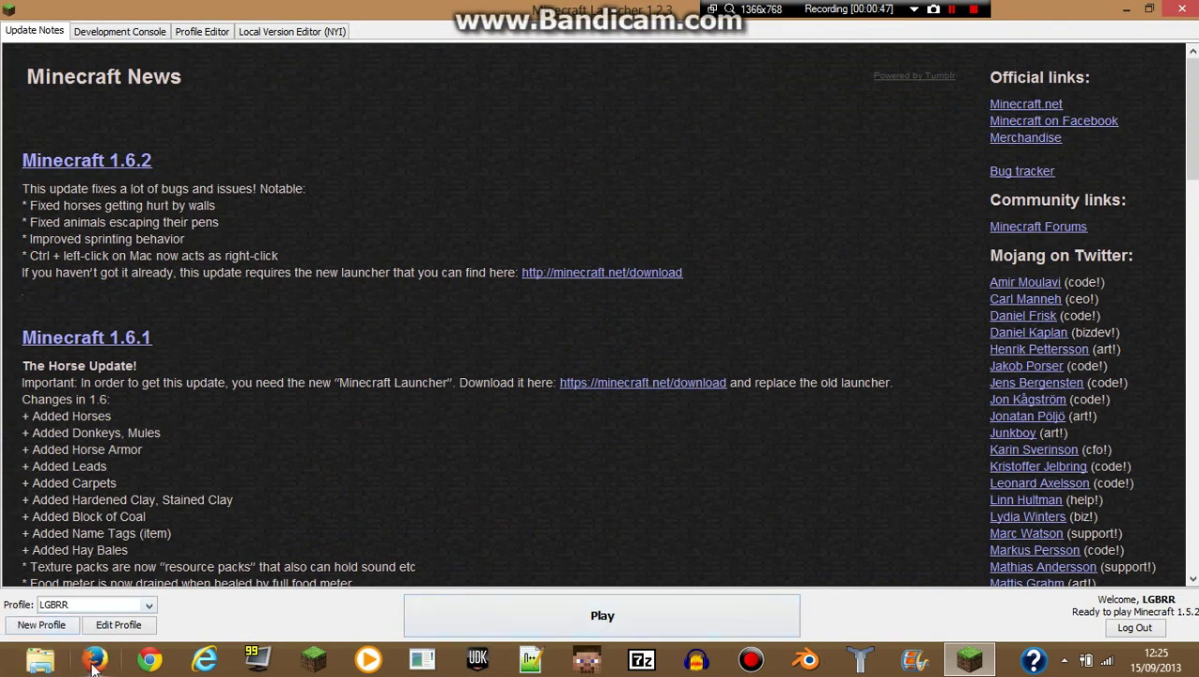
In Edit Profile, enable experimental development versions (snapshots), then show the desktop.
left_click(131, 628)
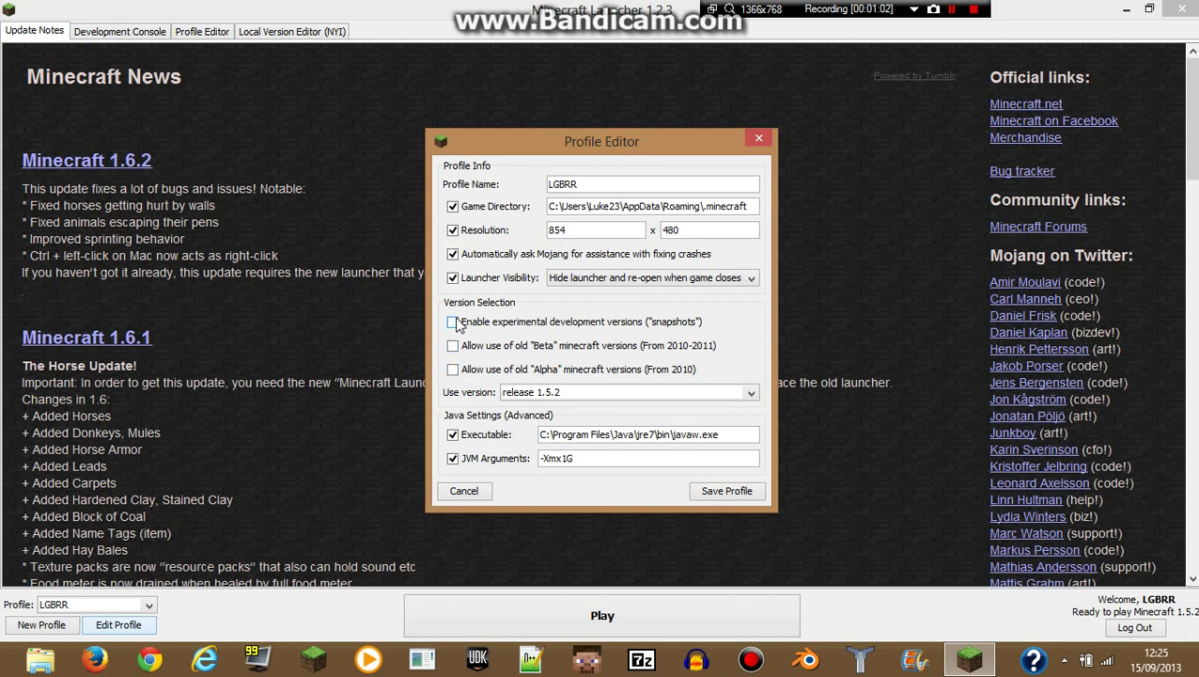
left_click(458, 324)
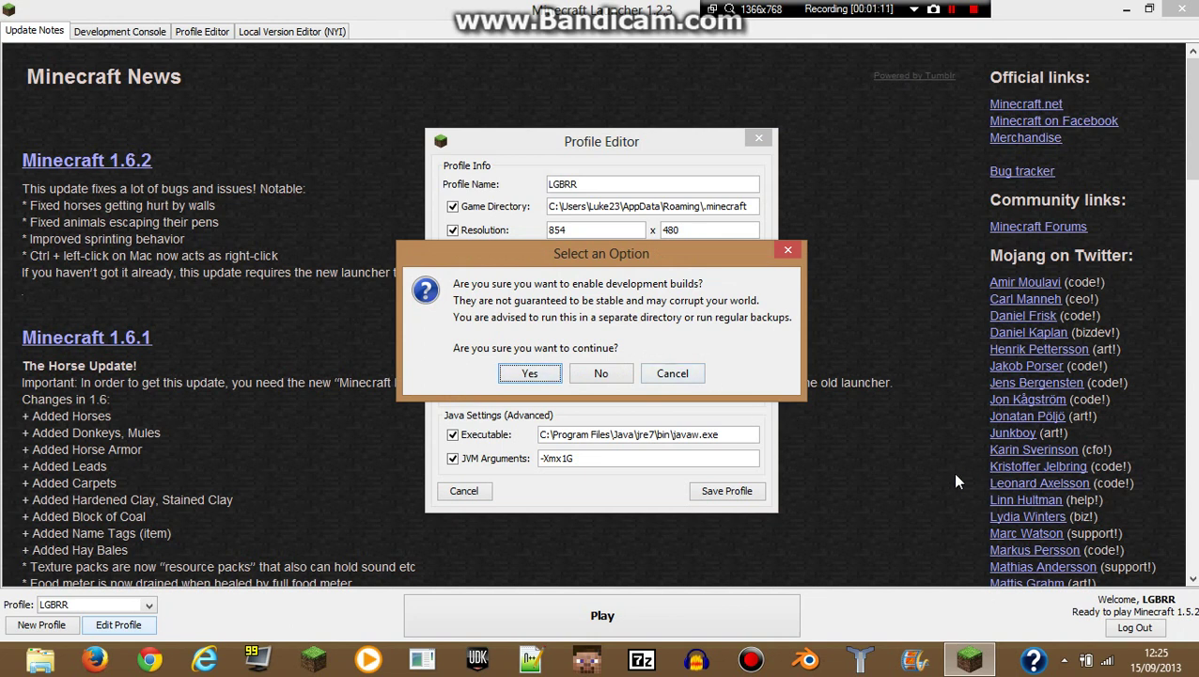
key("super+d")
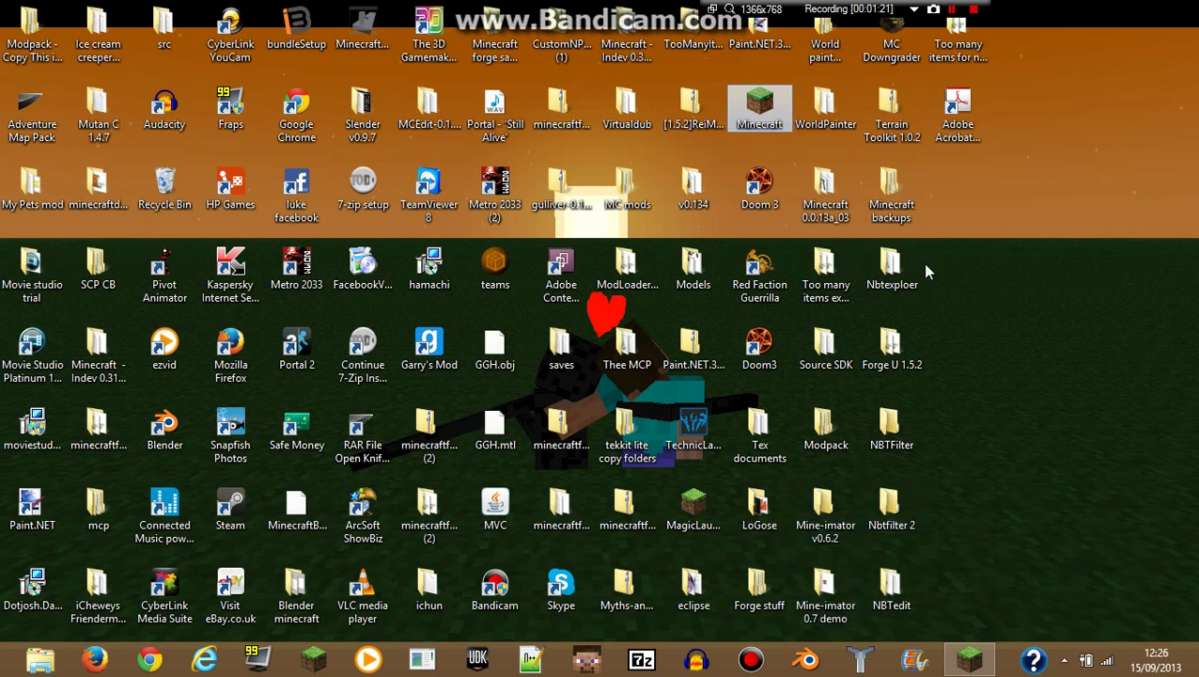
Open the Minecraft backups folder, look inside its .minecraft copy, and return.
left_click(891, 193)
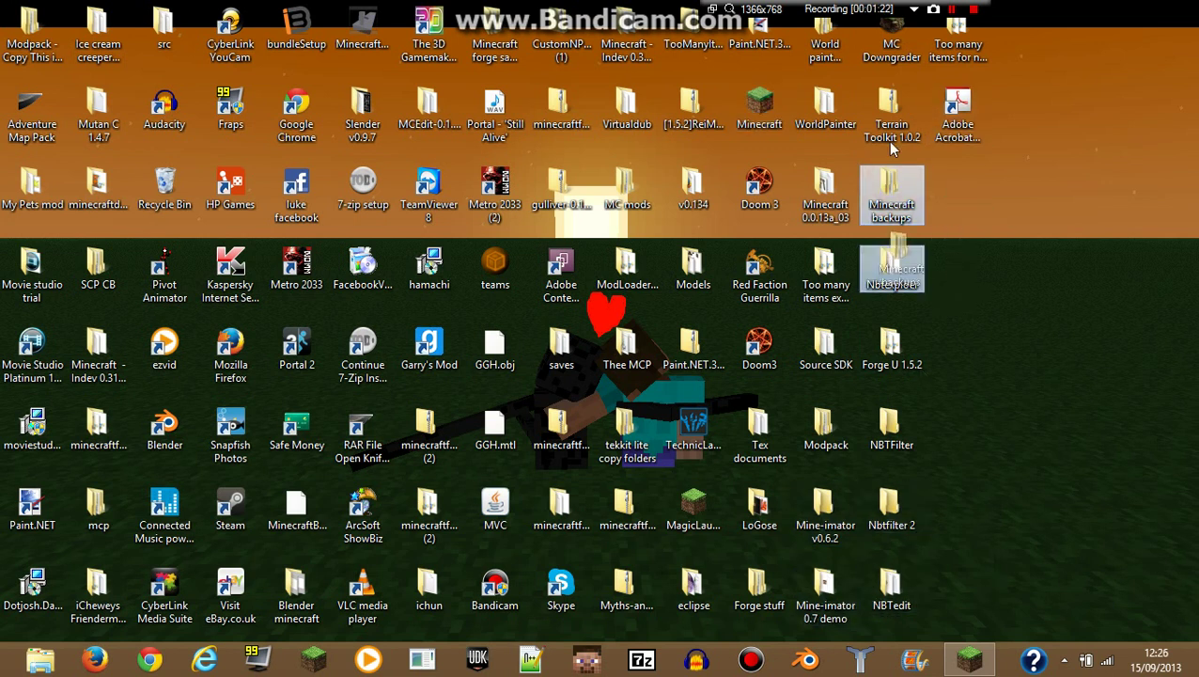
double_click(891, 192)
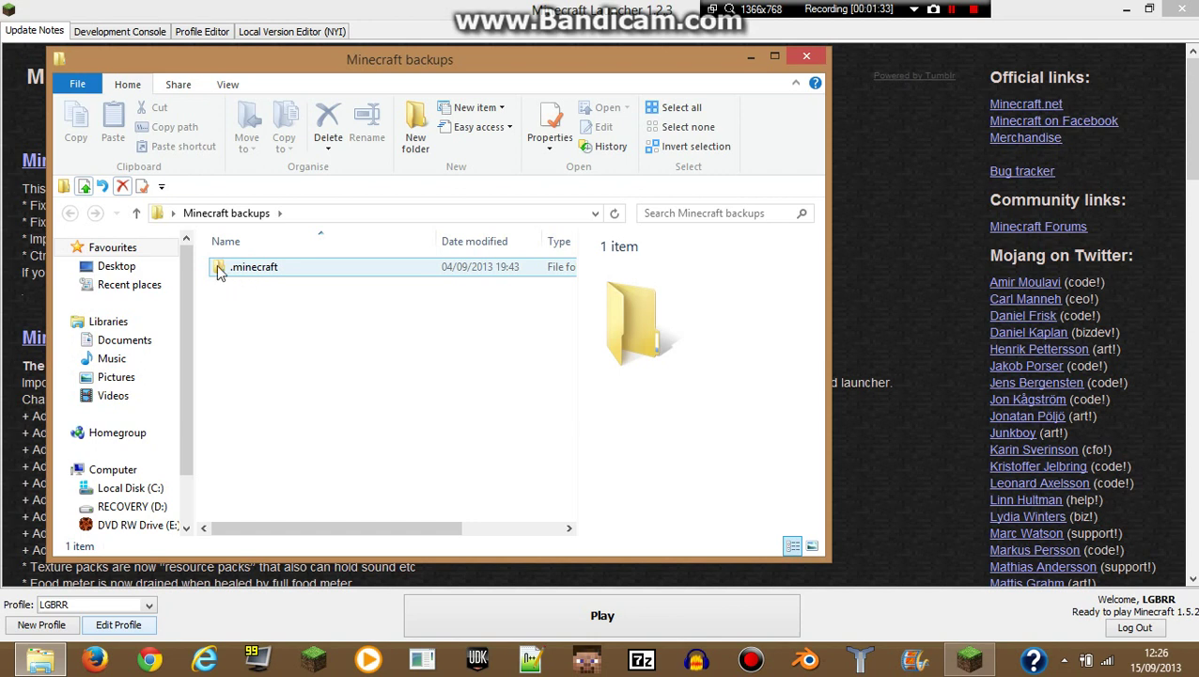
double_click(219, 268)
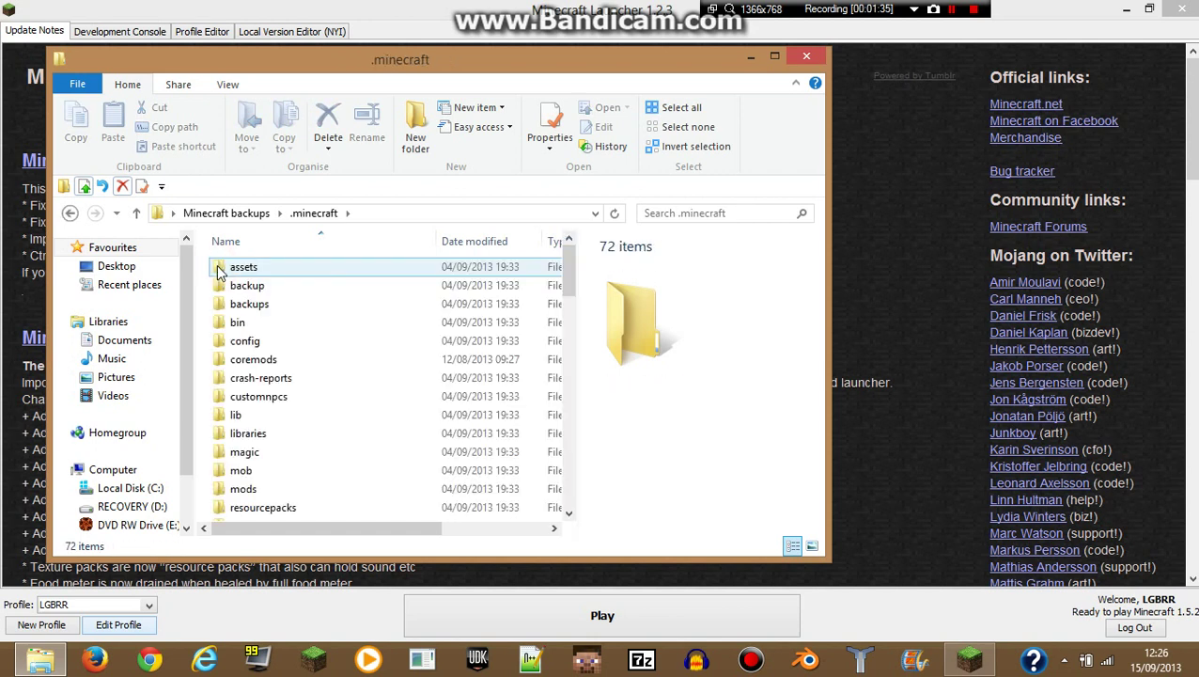
left_click(69, 212)
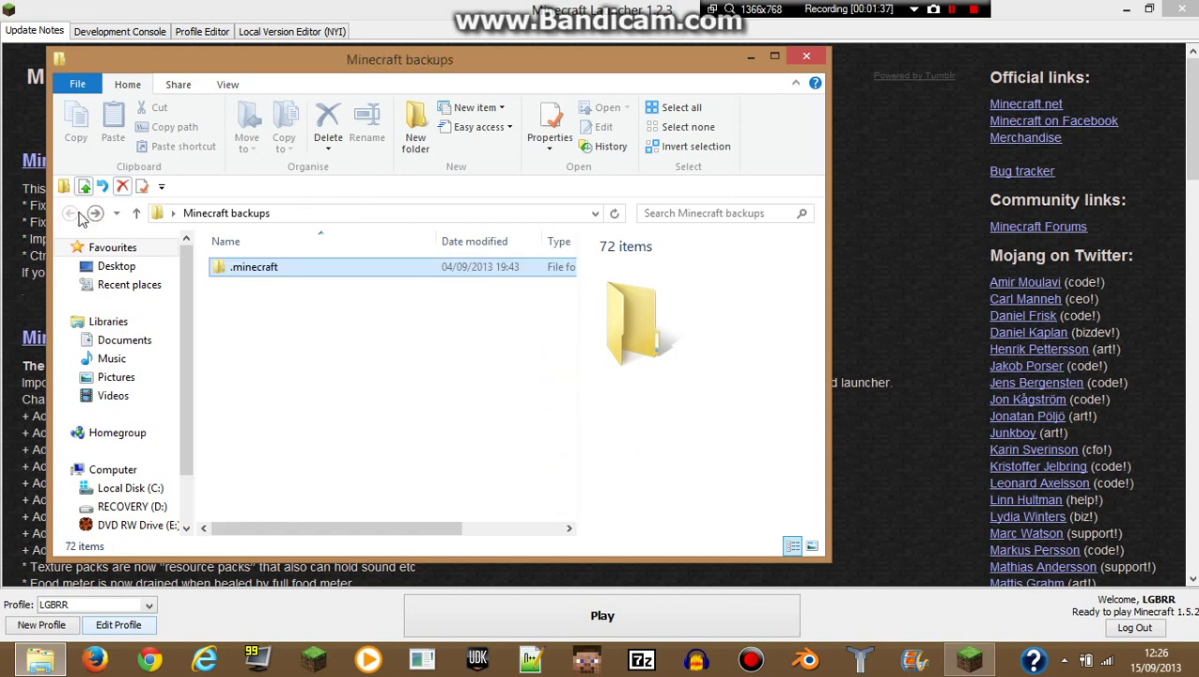
Confirm snapshot builds and allow old Beta and old Alpha versions, accepting each warning.
left_click(808, 58)
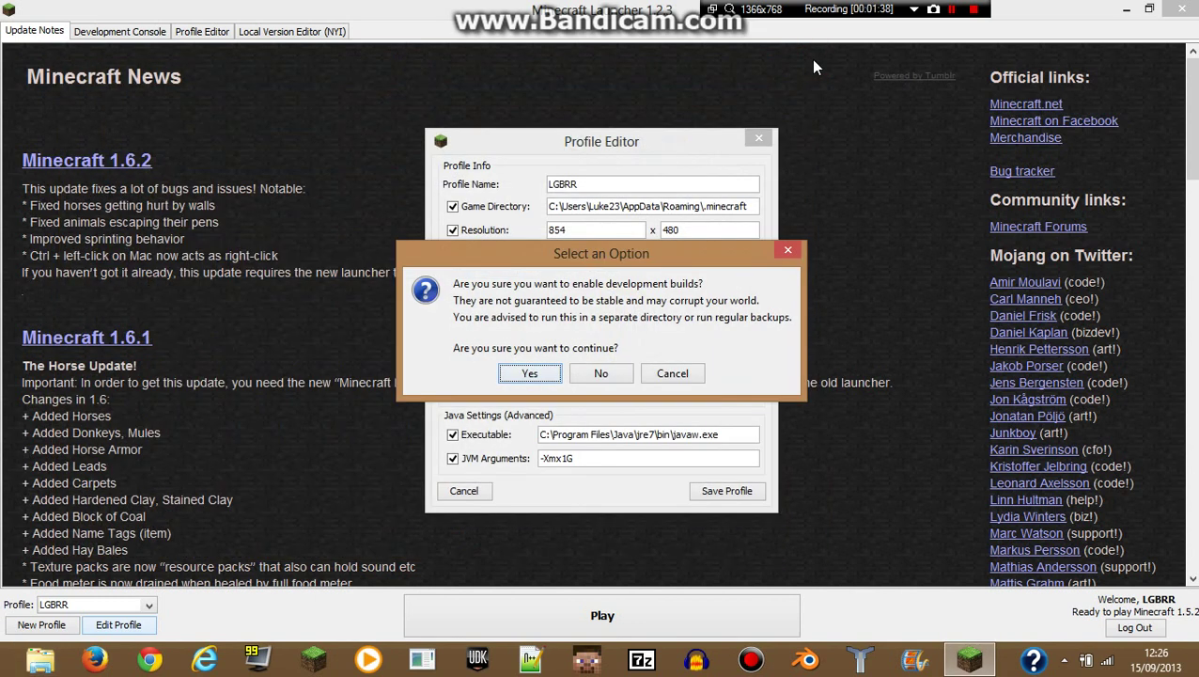
left_click(531, 374)
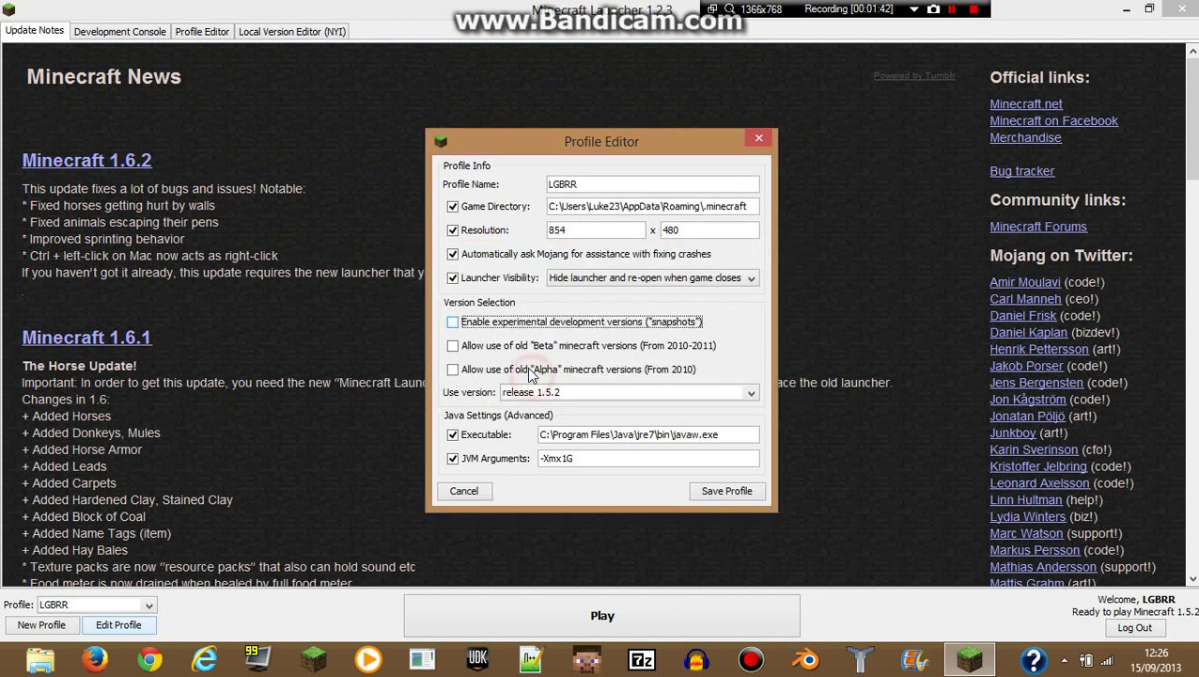
left_click(456, 346)
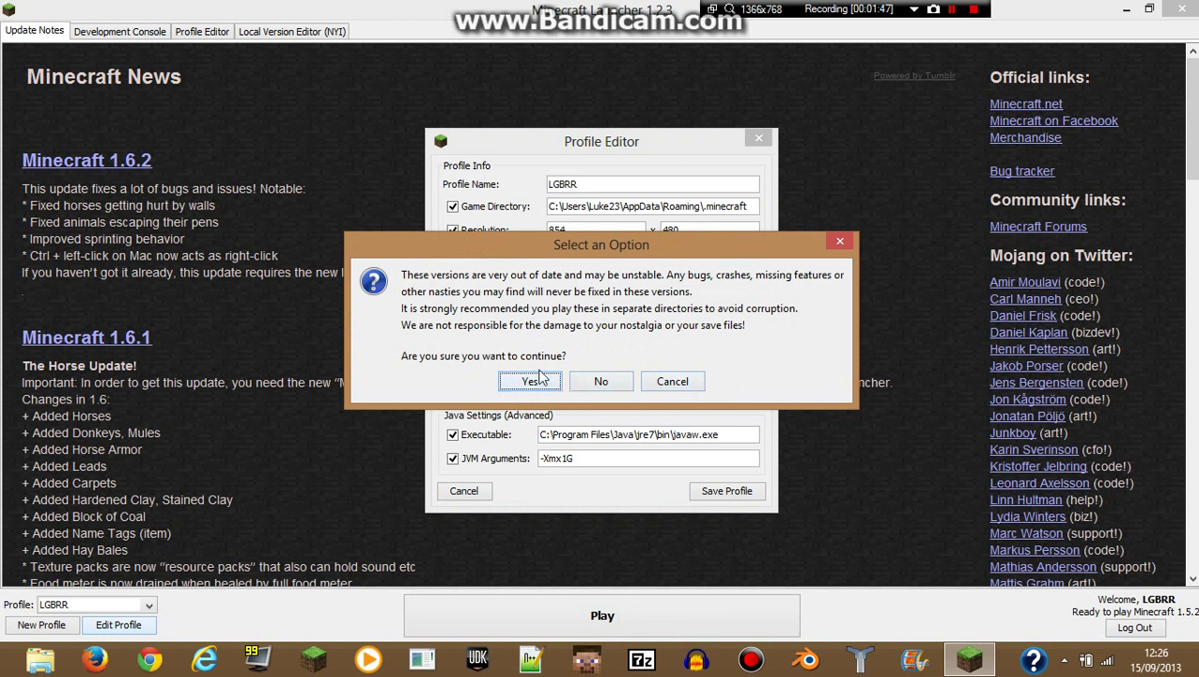
left_click(542, 381)
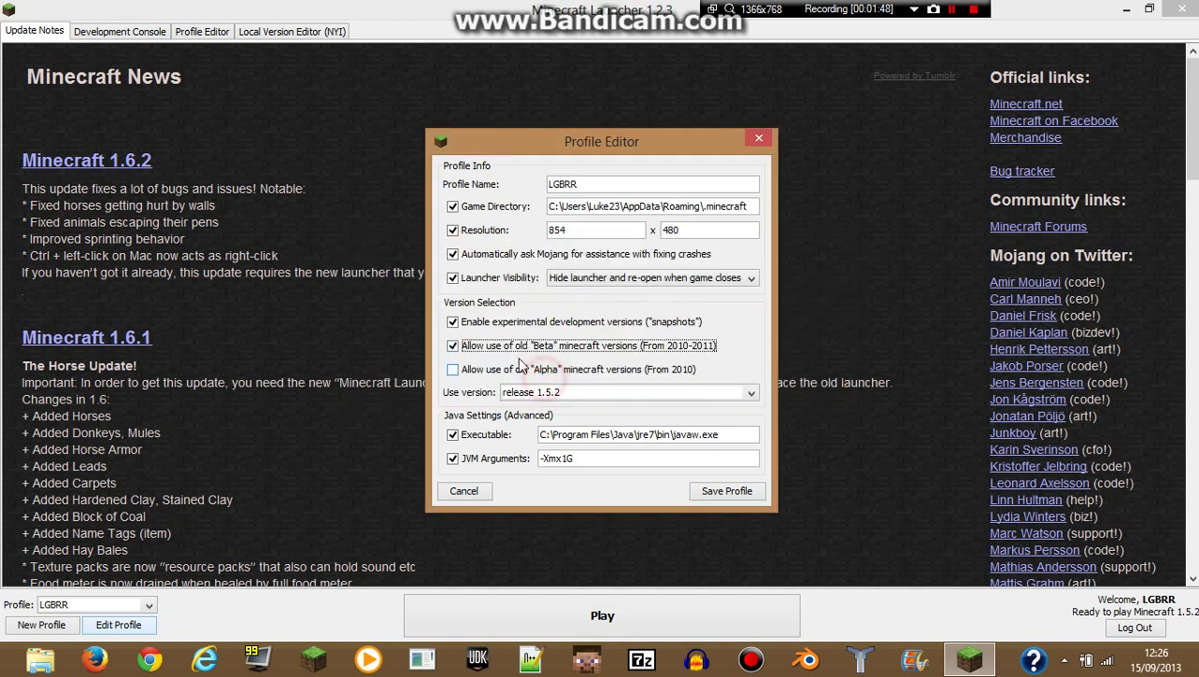
left_click(455, 368)
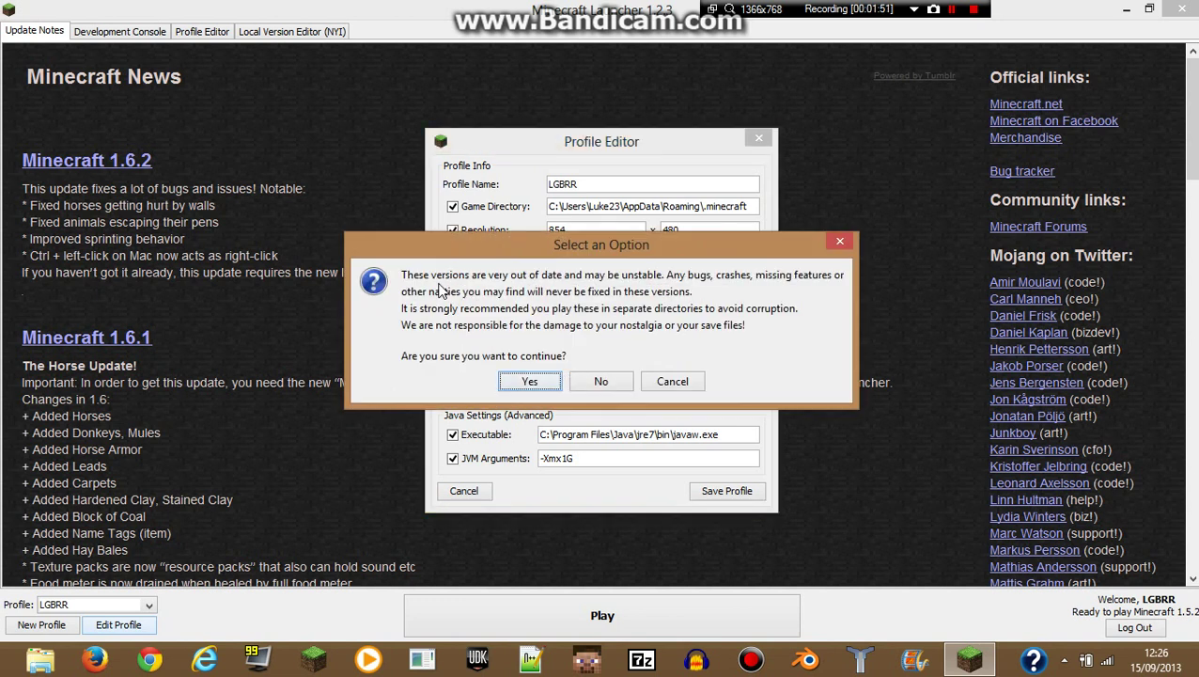
left_click(520, 379)
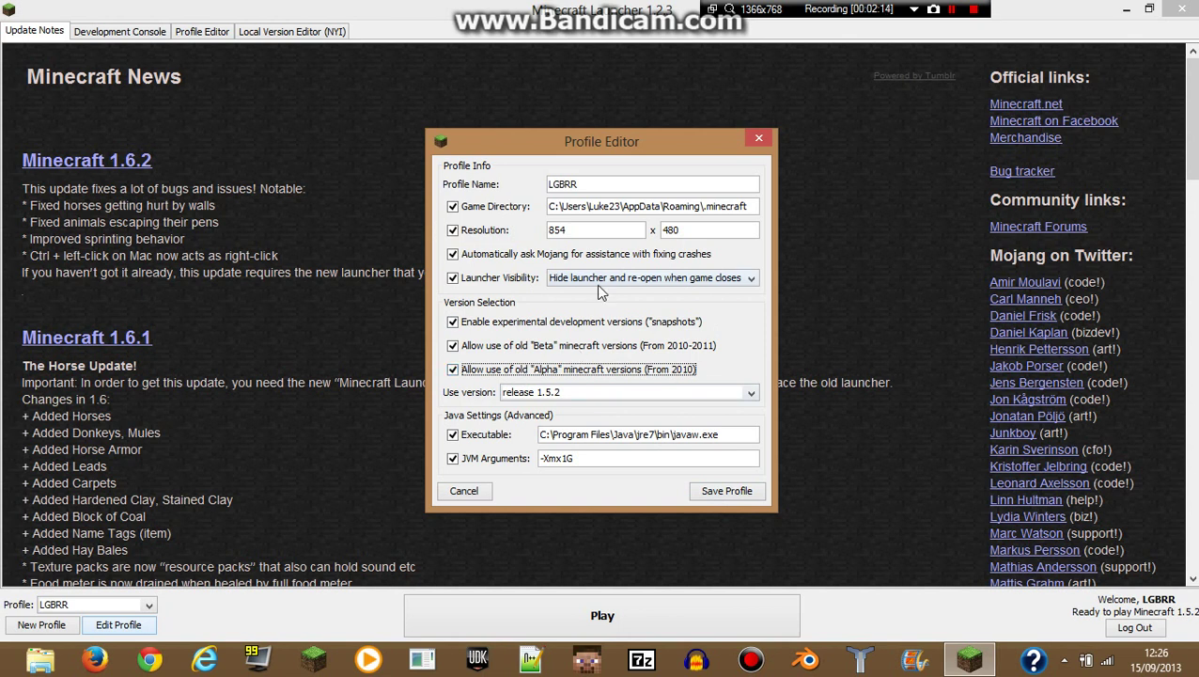
left_click(593, 394)
Set the profile's version to old-alpha rd-132211, save the profile, and launch the game.
scroll(569, 452, "up", 5)
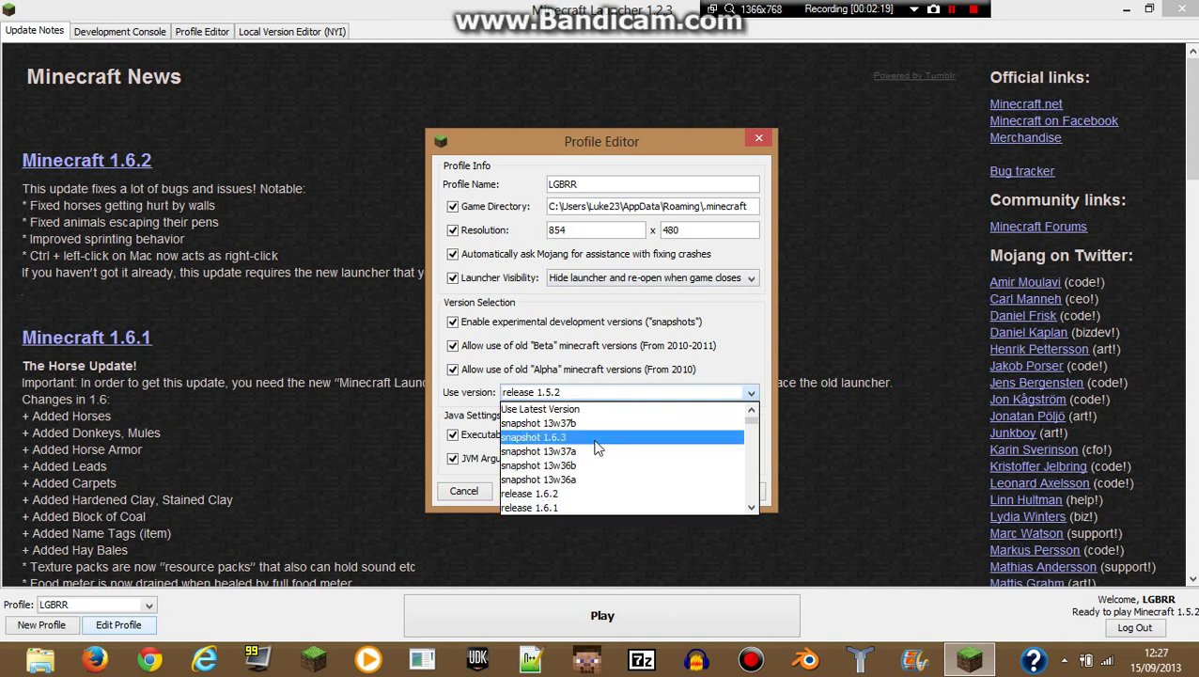
left_click(568, 413)
left_click(591, 393)
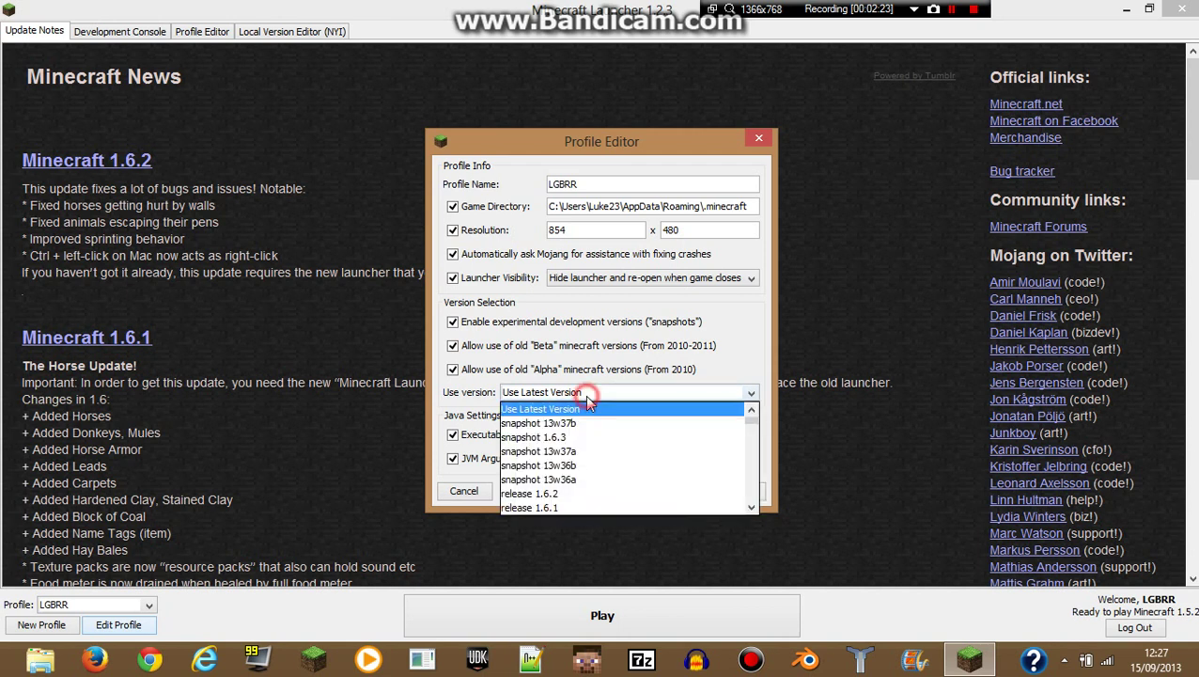
scroll(747, 427, "down", 20)
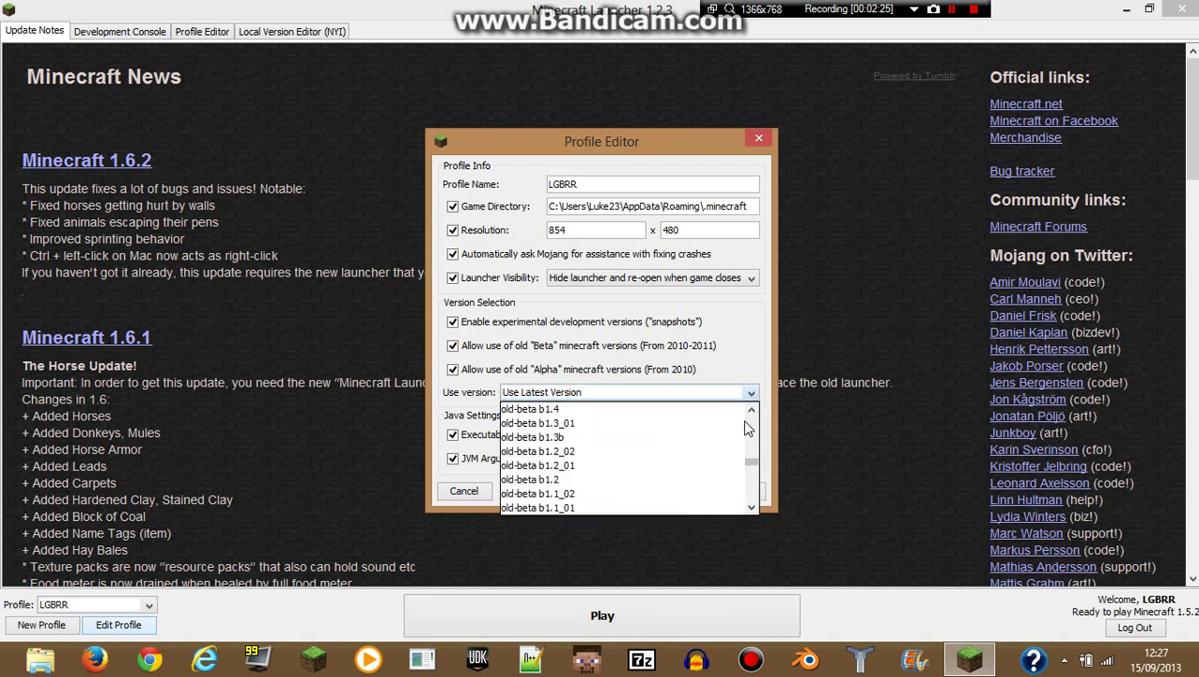
scroll(747, 428, "down", 2)
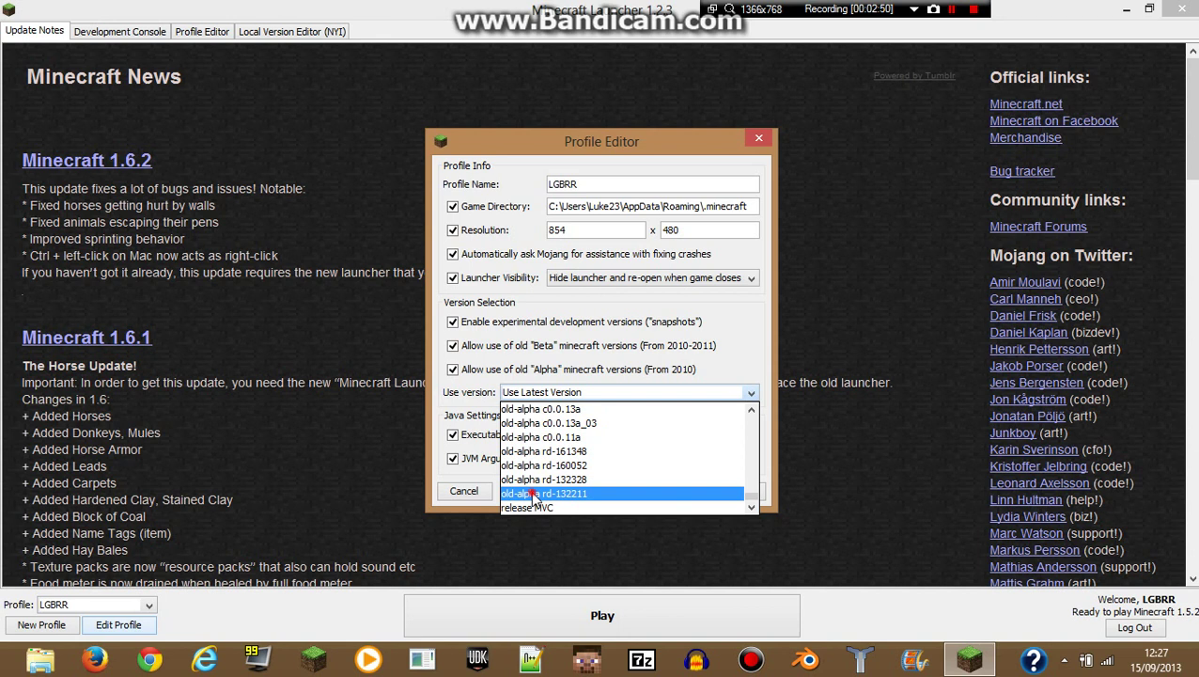
left_click(533, 494)
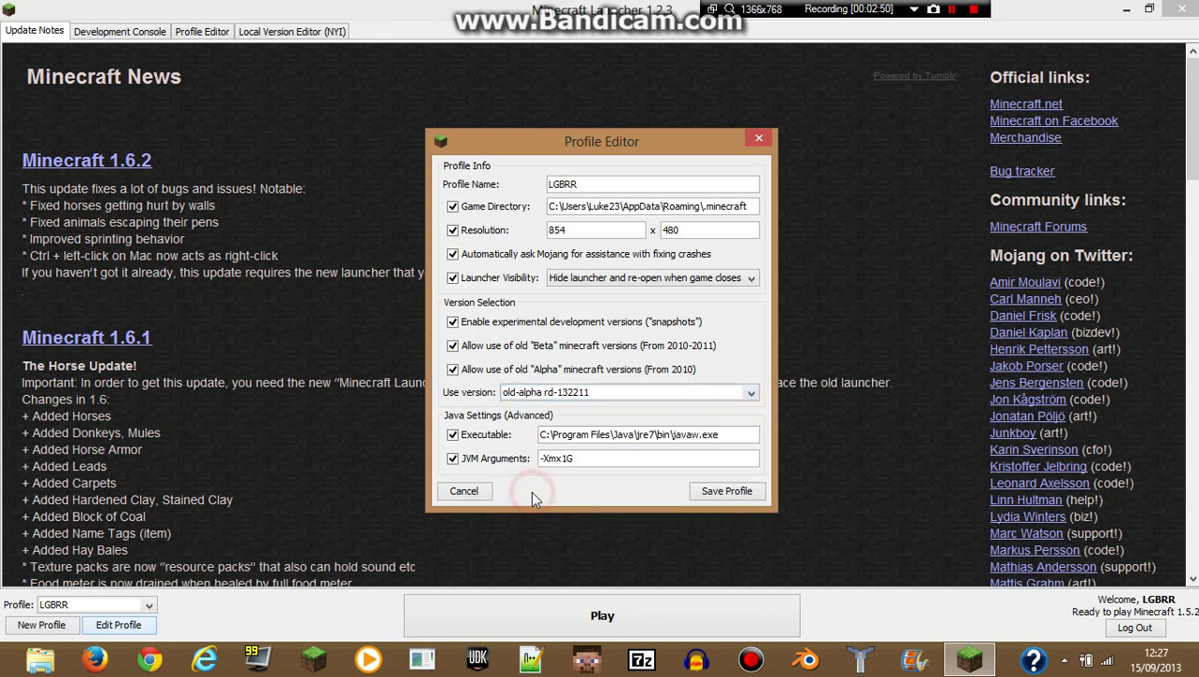
left_click(732, 491)
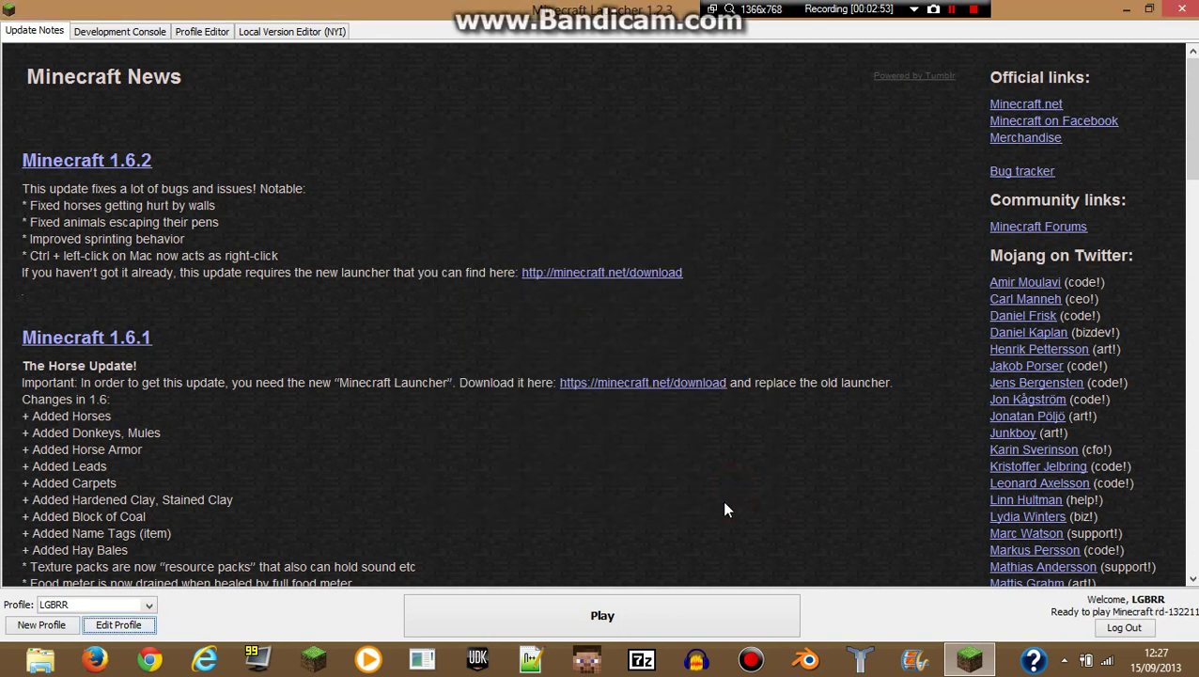
left_click(608, 619)
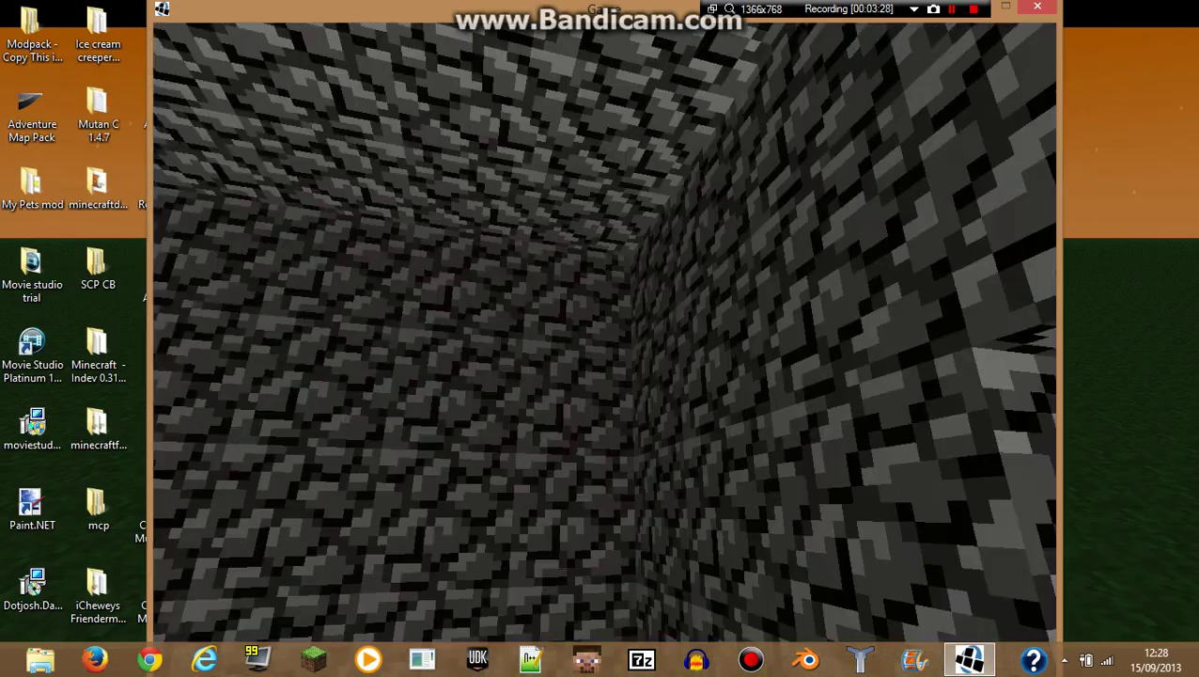
Walk forward out of the room past the cobblestone blocks.
key("w")
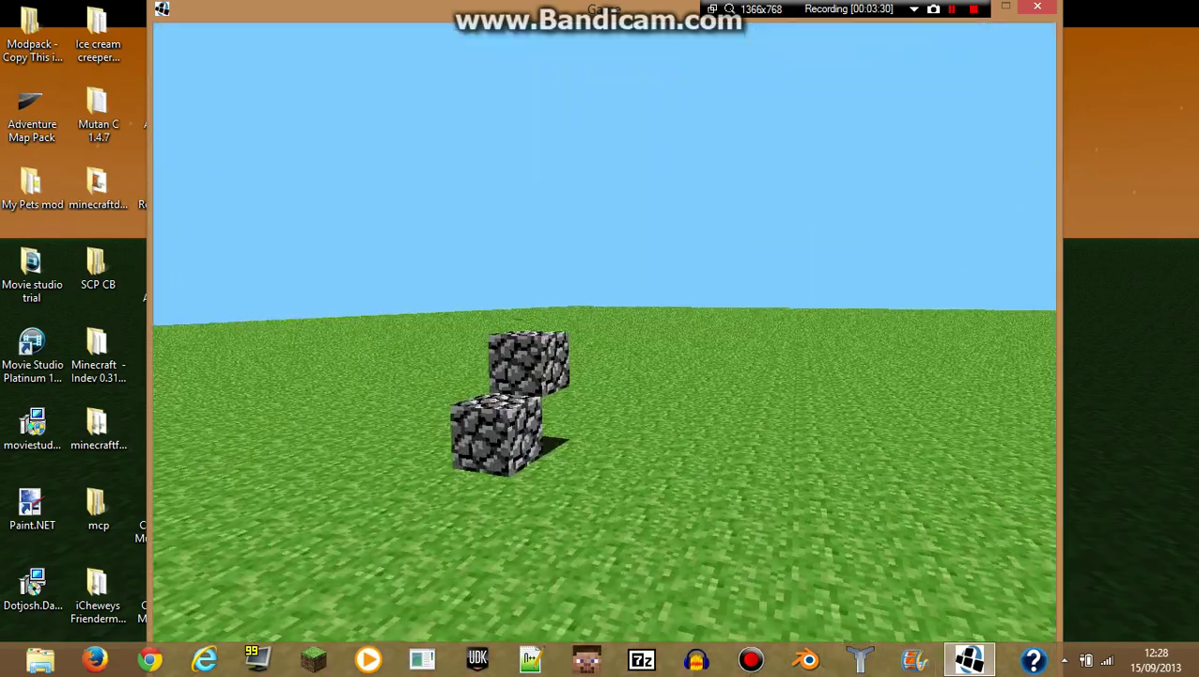
key("w")
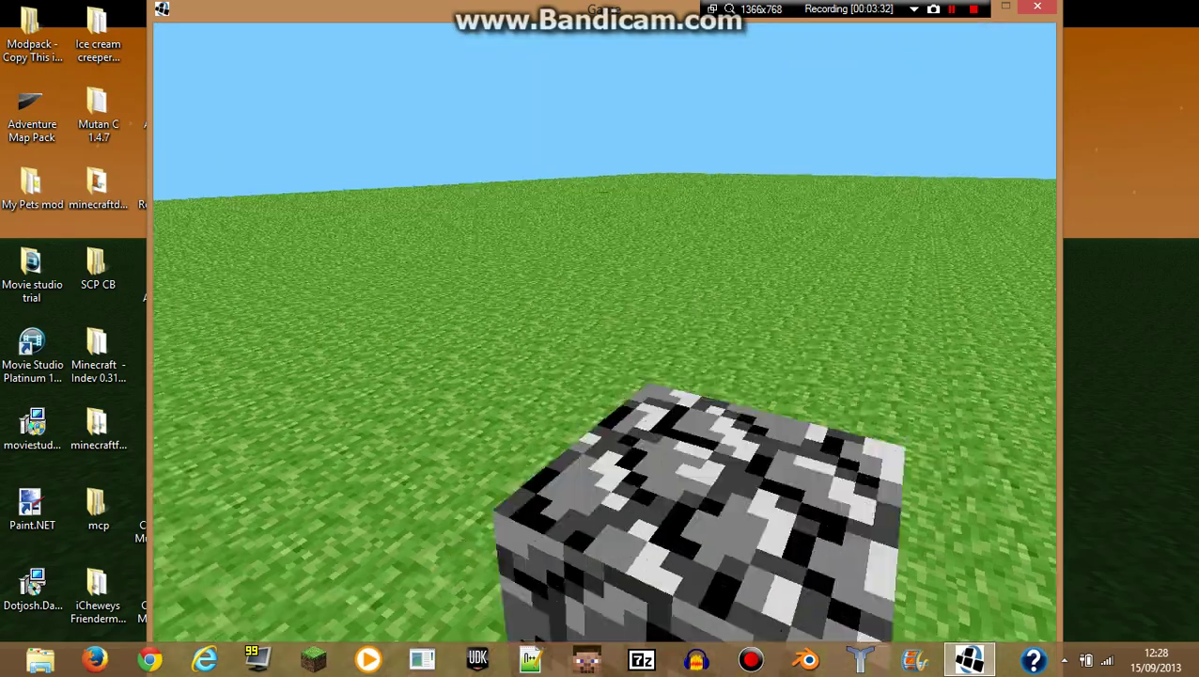
key("w")
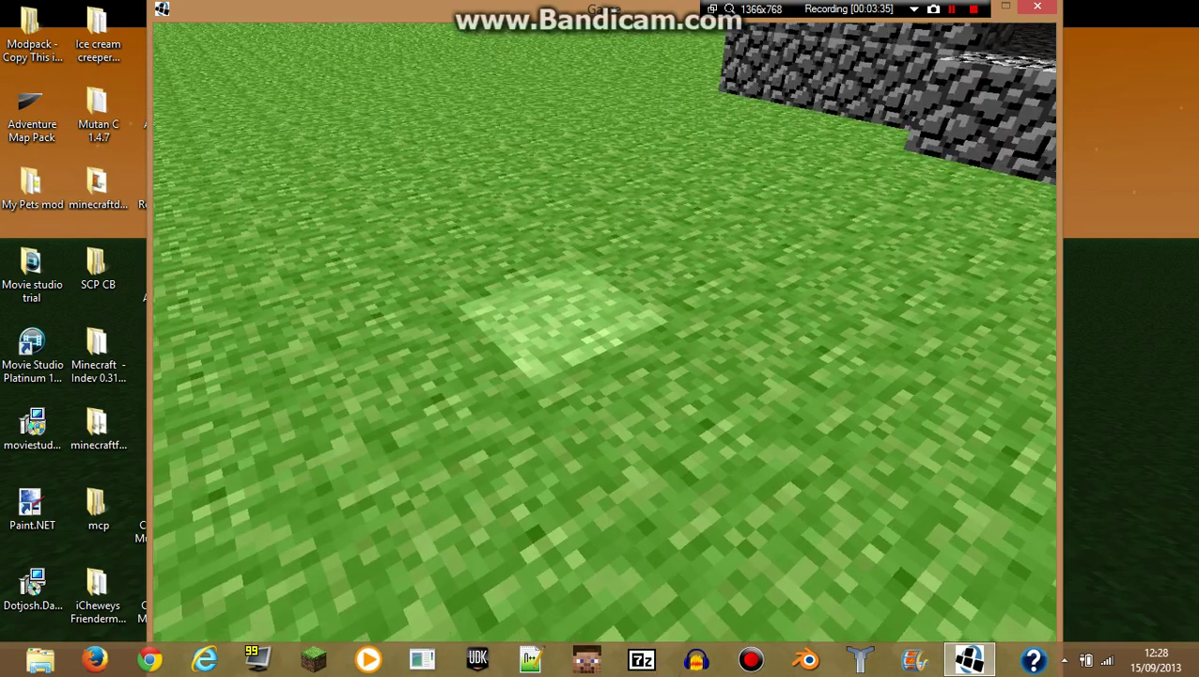
Break a grass block, place two blocks in the hole, then break one again.
left_click(591, 300)
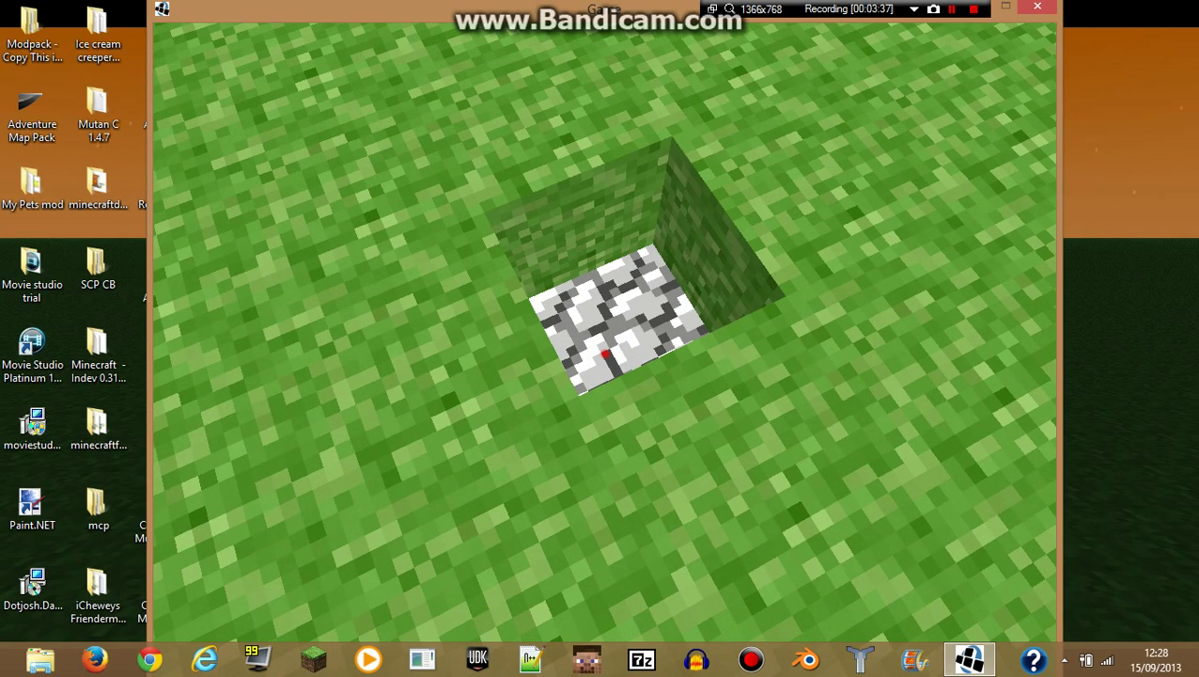
right_click(604, 355)
right_click(604, 355)
left_click(604, 356)
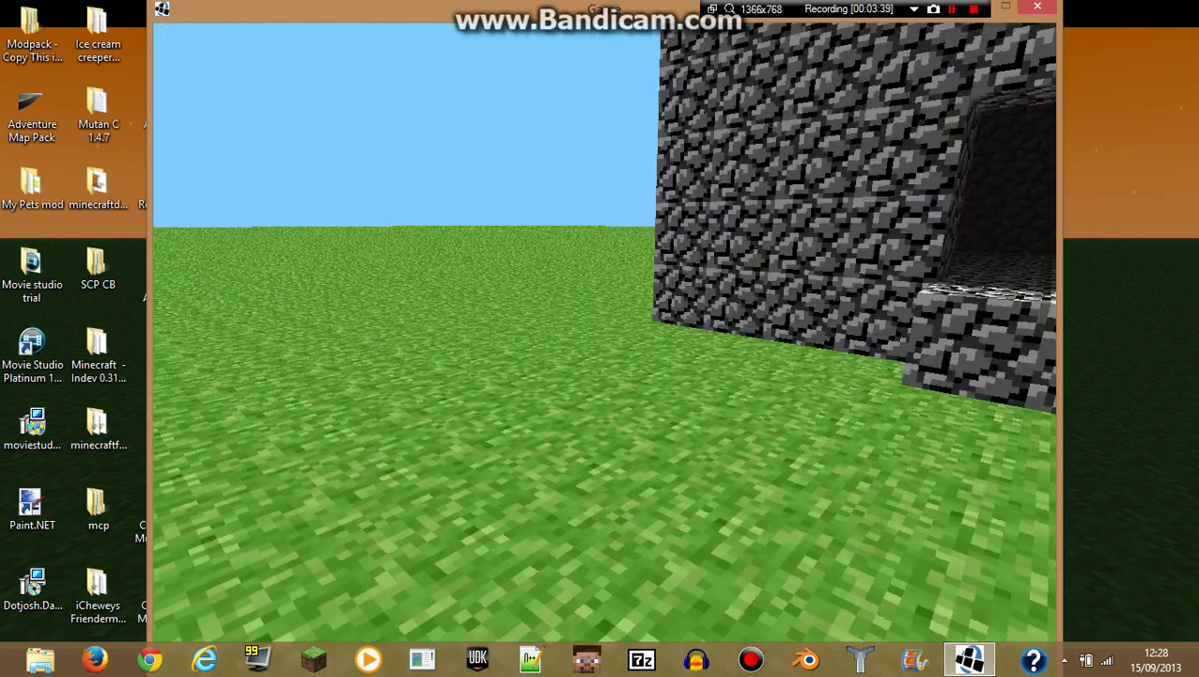